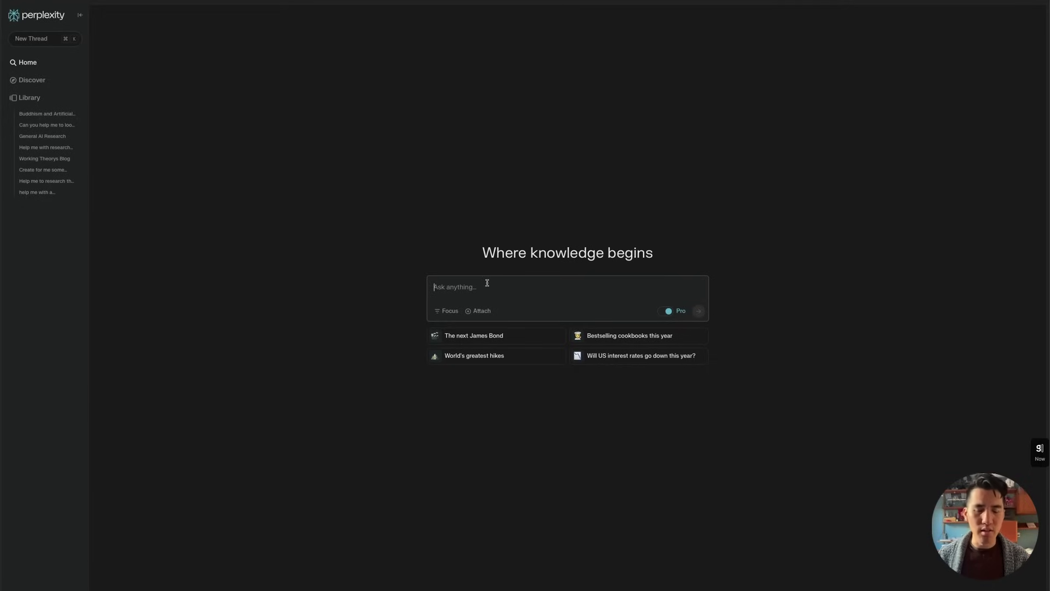
Step: Browse the Discover news feed and the Library of saved threads, then return Home
{"action": "left_click", "coordinate": [47, 83]}
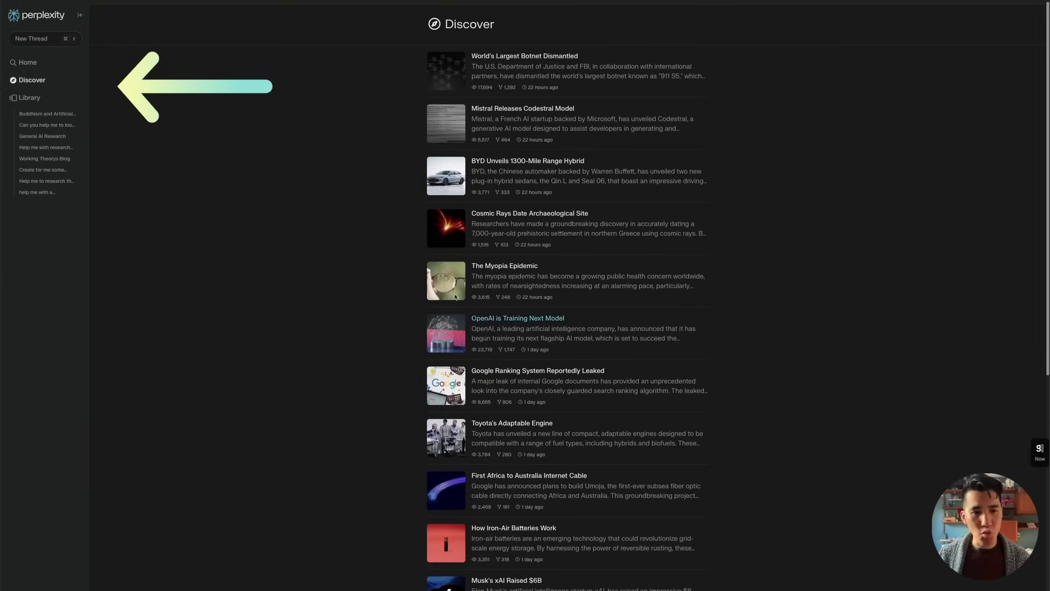
{"action": "left_click", "coordinate": [38, 100]}
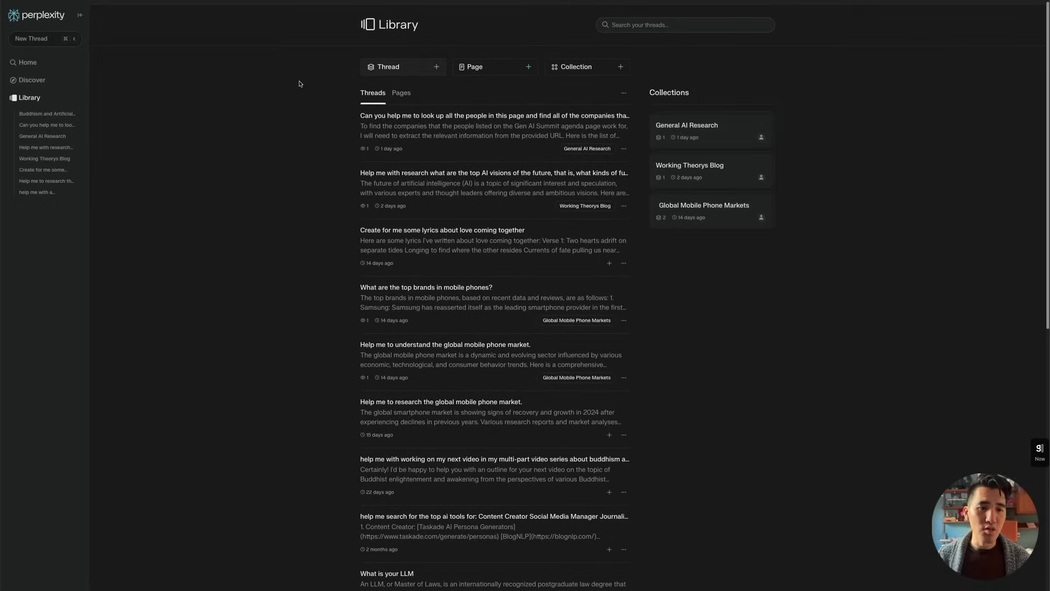
{"action": "left_click", "coordinate": [54, 62]}
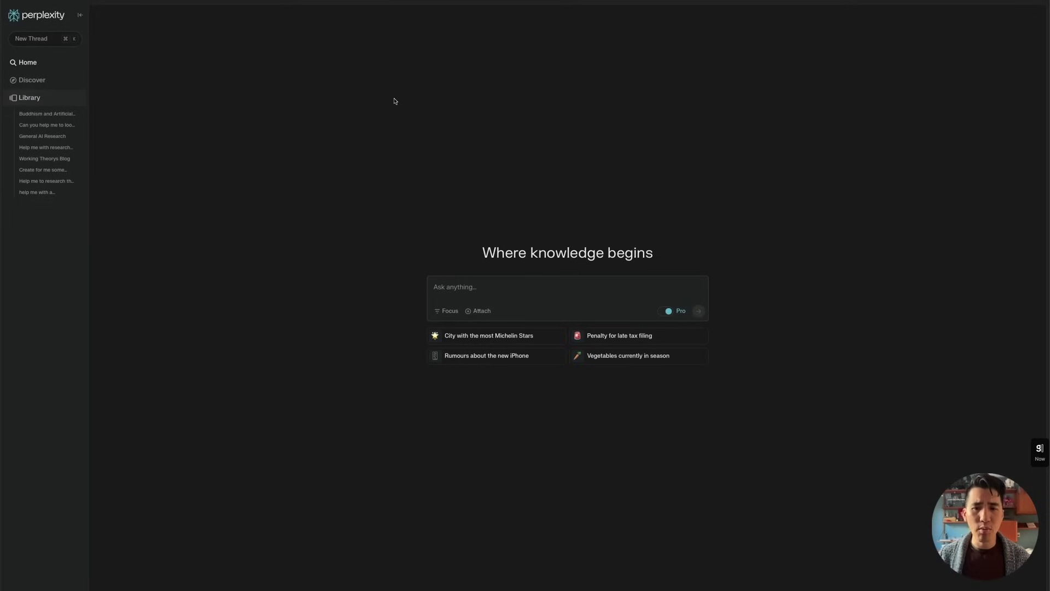
Step: Start a new Draft Page from the Library's Page + button
{"action": "left_click", "coordinate": [33, 97]}
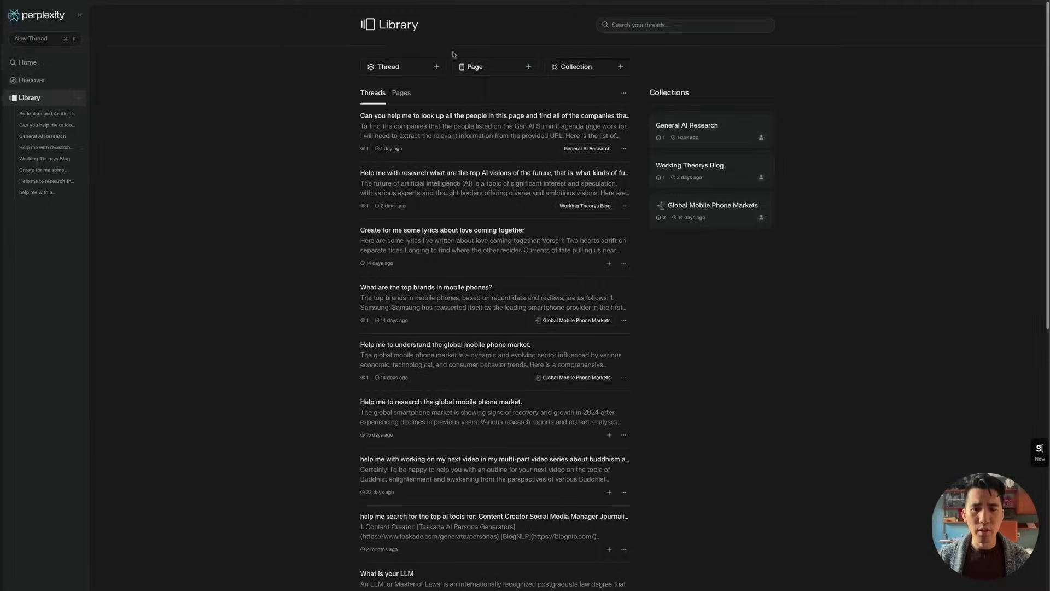
{"action": "left_click", "coordinate": [512, 70]}
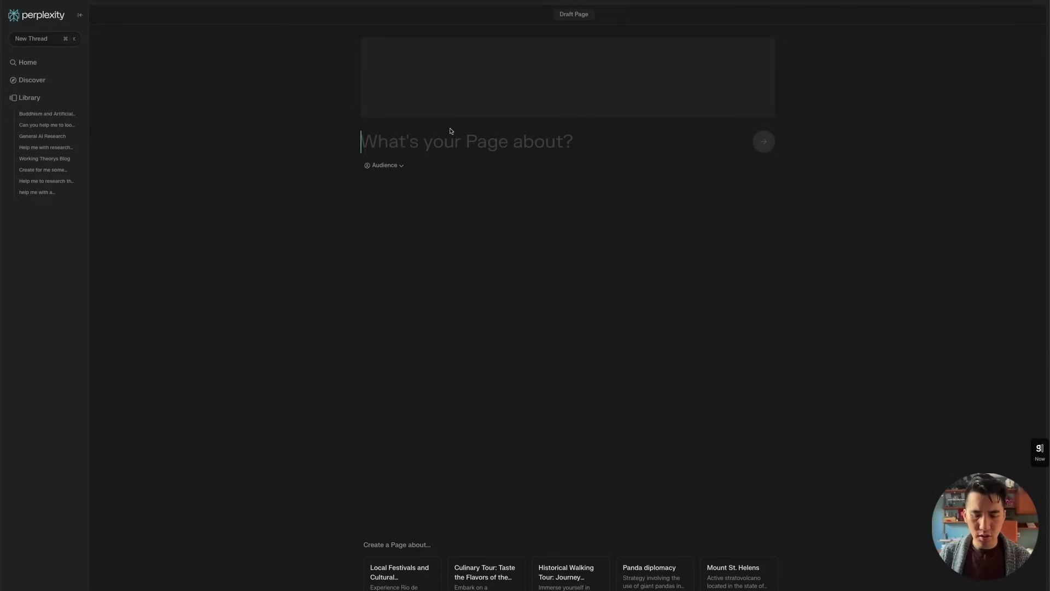
Step: Submit 'Global Mobile Phone Market' as the topic of the new Page
{"action": "type", "text": "Global Mob"}
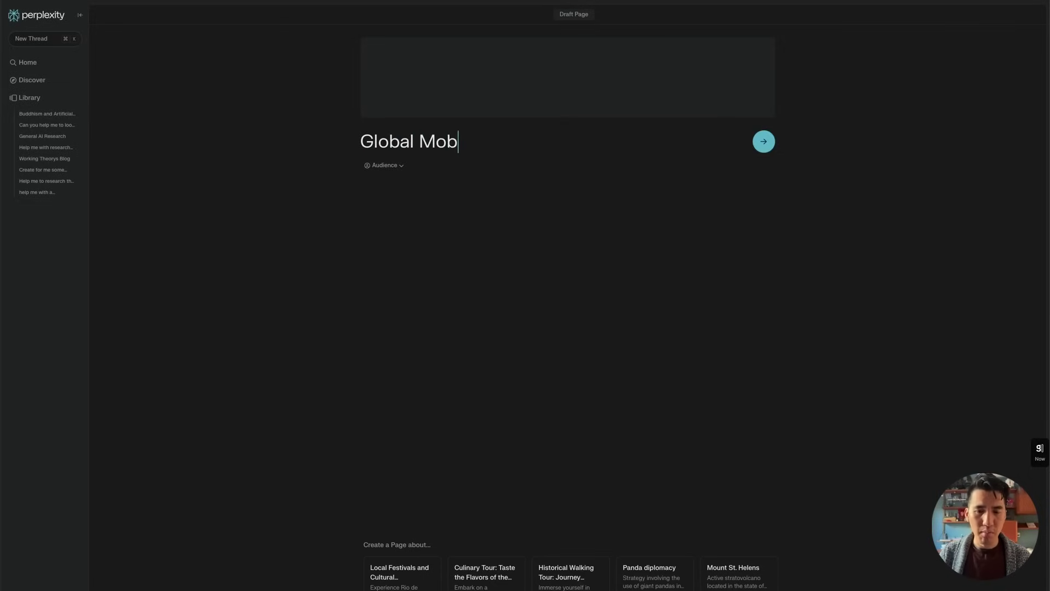
{"action": "type", "text": "ile Phone Market"}
{"action": "key", "text": "Return"}
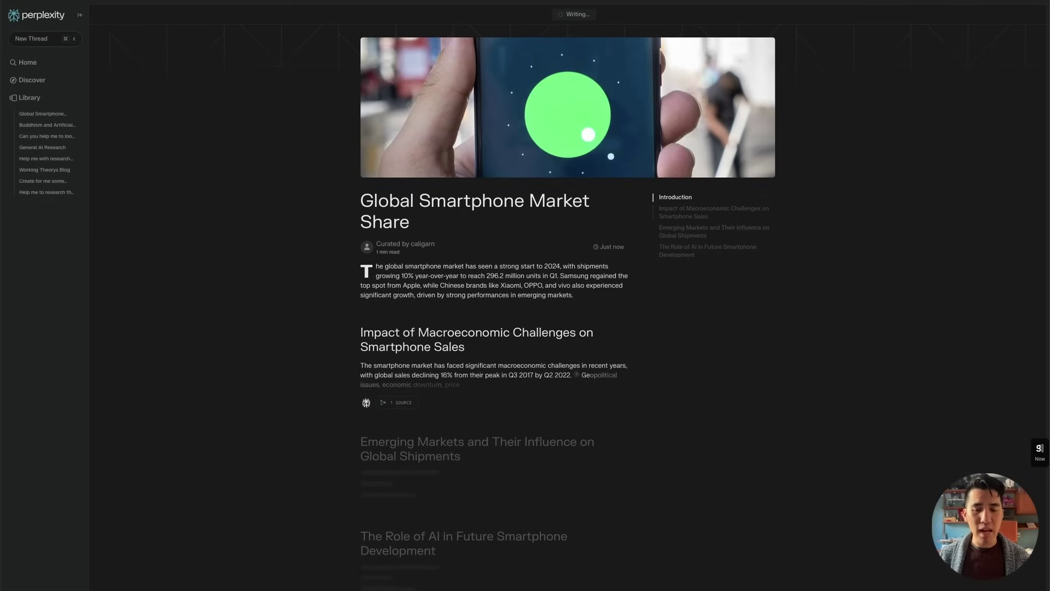
Step: Follow the Page as it generates, closing the cited ICIS source article in the macroeconomic section
{"action": "scroll", "coordinate": [465, 186], "scroll_direction": "down", "scroll_amount": 2}
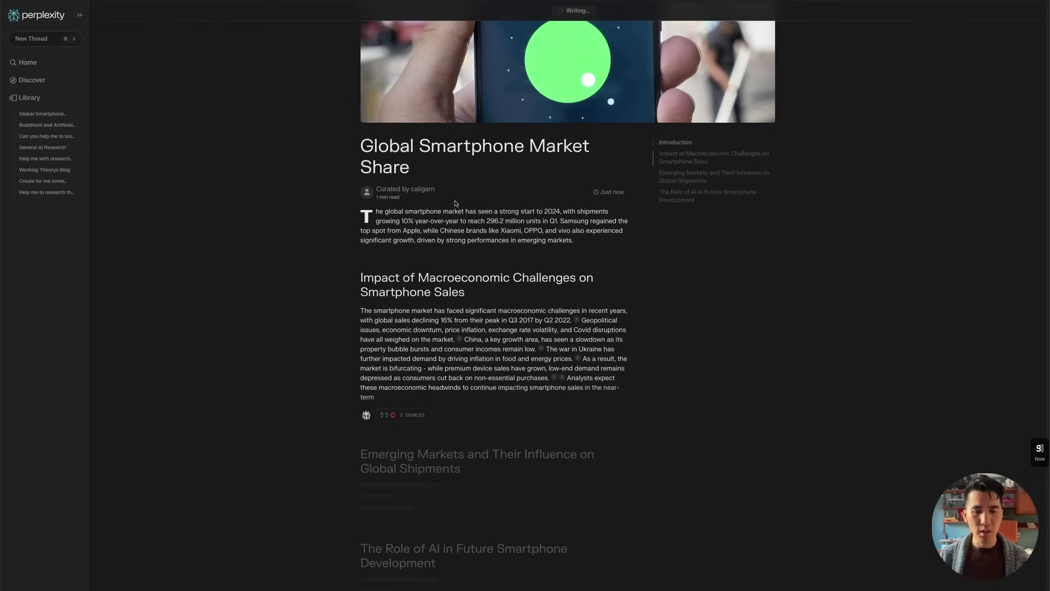
{"action": "scroll", "coordinate": [455, 204], "scroll_direction": "down", "scroll_amount": 2}
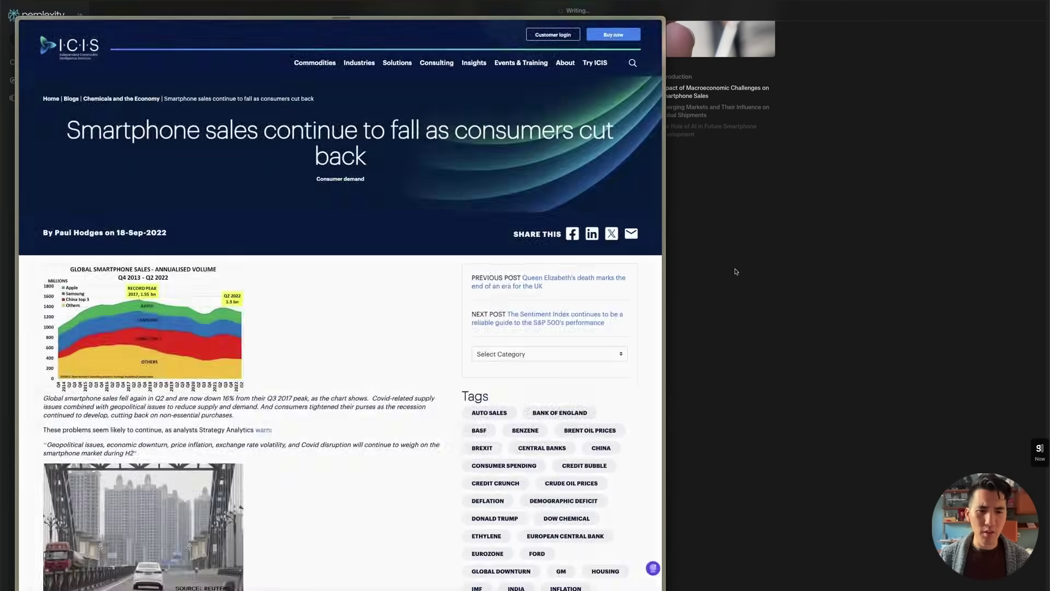
{"action": "left_click", "coordinate": [737, 271]}
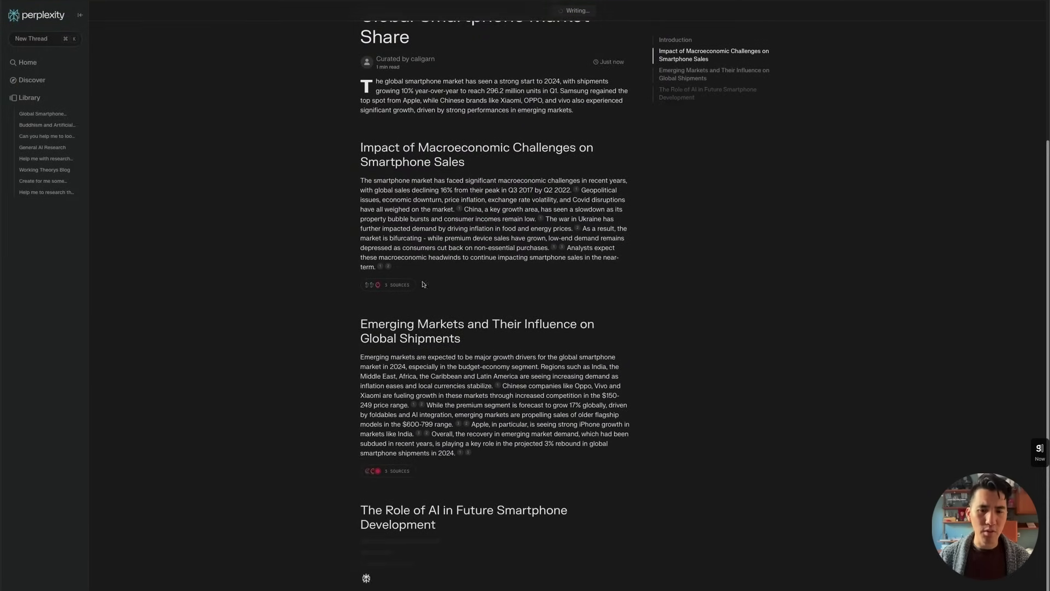
{"action": "scroll", "coordinate": [394, 299], "scroll_direction": "down", "scroll_amount": 1}
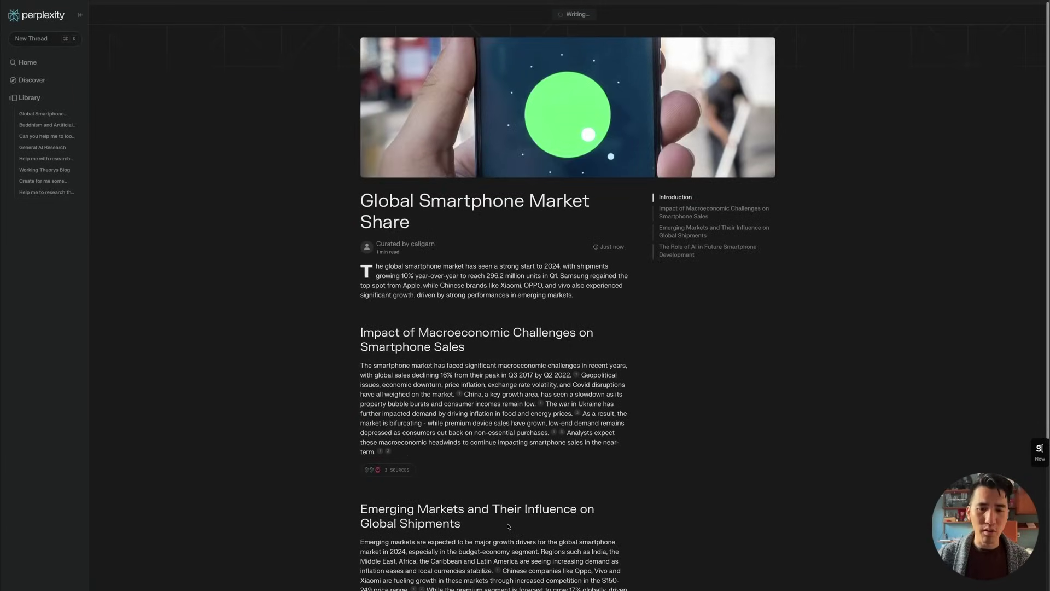
{"action": "scroll", "coordinate": [508, 526], "scroll_direction": "down", "scroll_amount": 6}
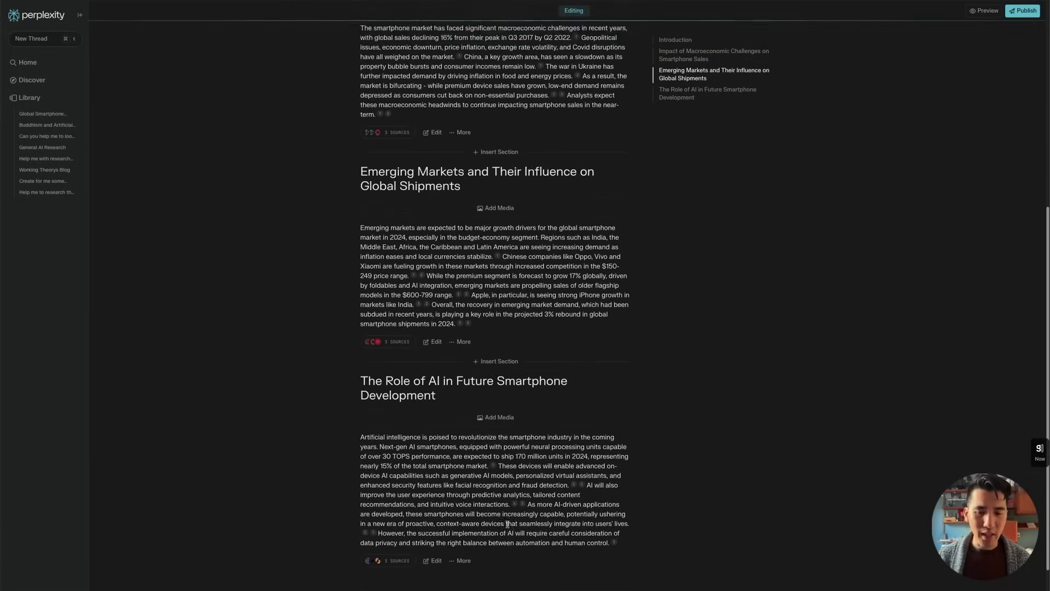
Step: Insert a section after the intro about 'Growth of smartphone sales since 2007, the intro of the iphone'
{"action": "scroll", "coordinate": [508, 525], "scroll_direction": "up", "scroll_amount": 5}
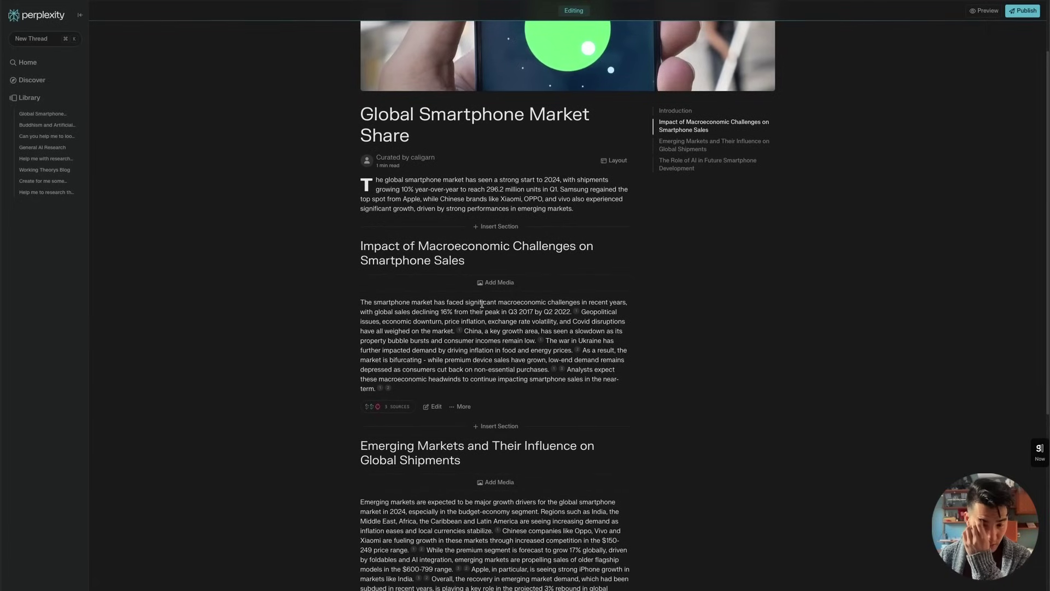
{"action": "left_click", "coordinate": [500, 226]}
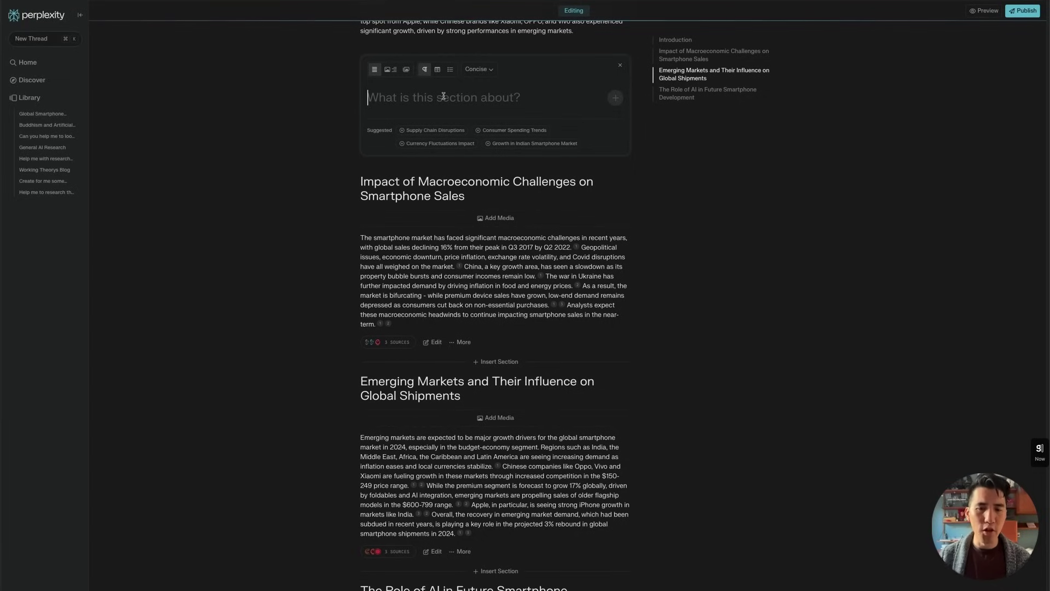
{"action": "scroll", "coordinate": [444, 97], "scroll_direction": "up", "scroll_amount": 2}
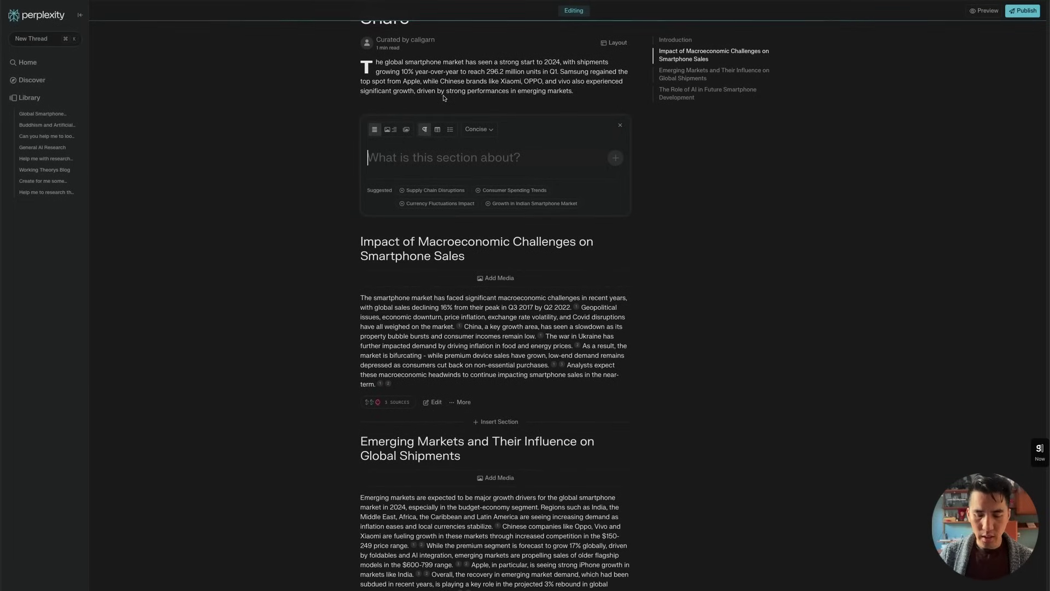
{"action": "type", "text": "Growth of sm"}
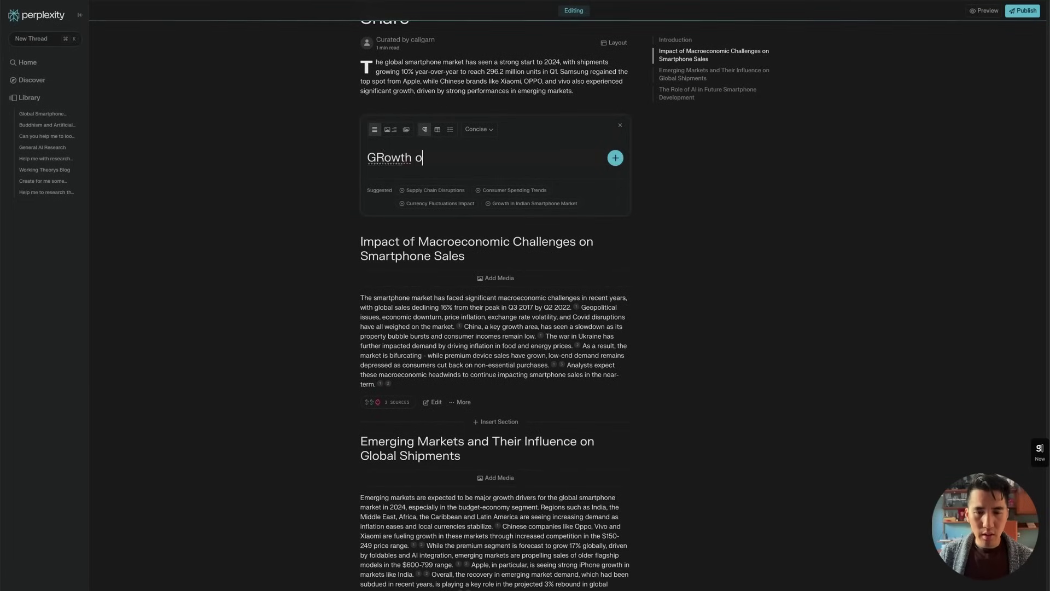
{"action": "type", "text": "artphone sales "}
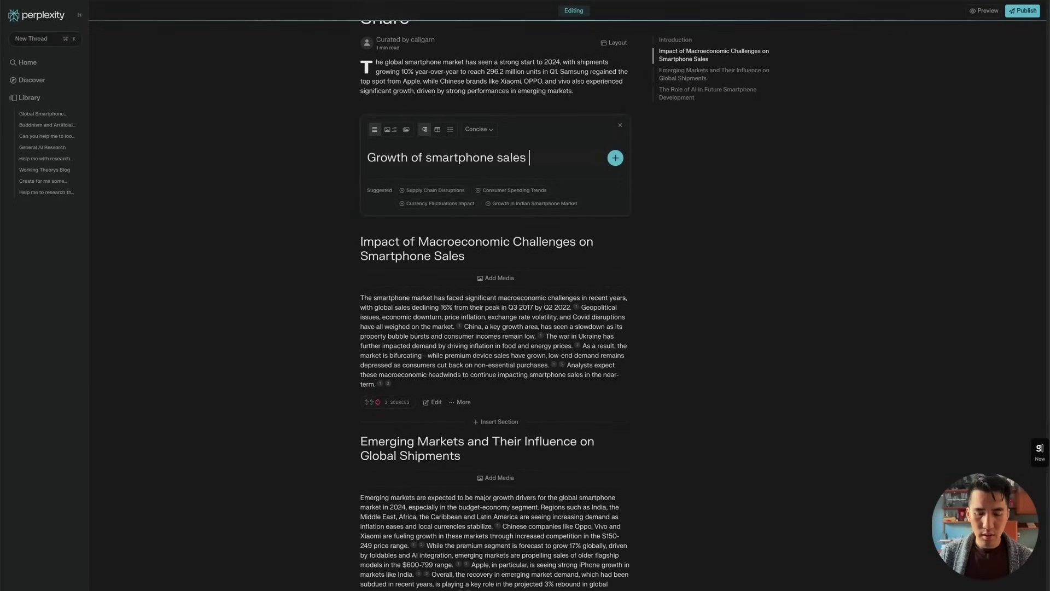
{"action": "type", "text": "since 2007, the intro of th"}
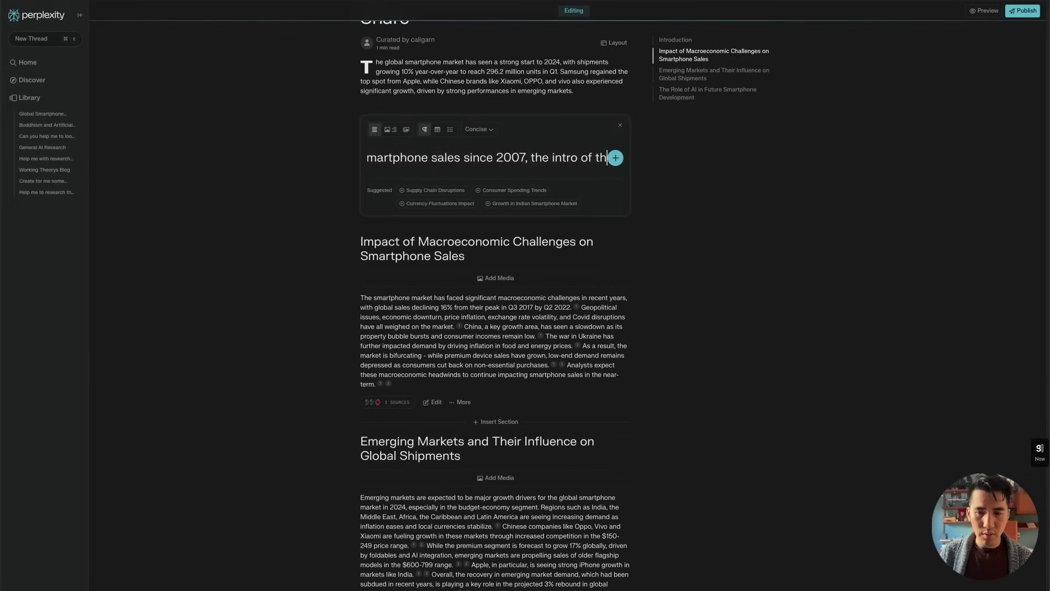
{"action": "type", "text": "e iphone"}
{"action": "key", "text": "Return"}
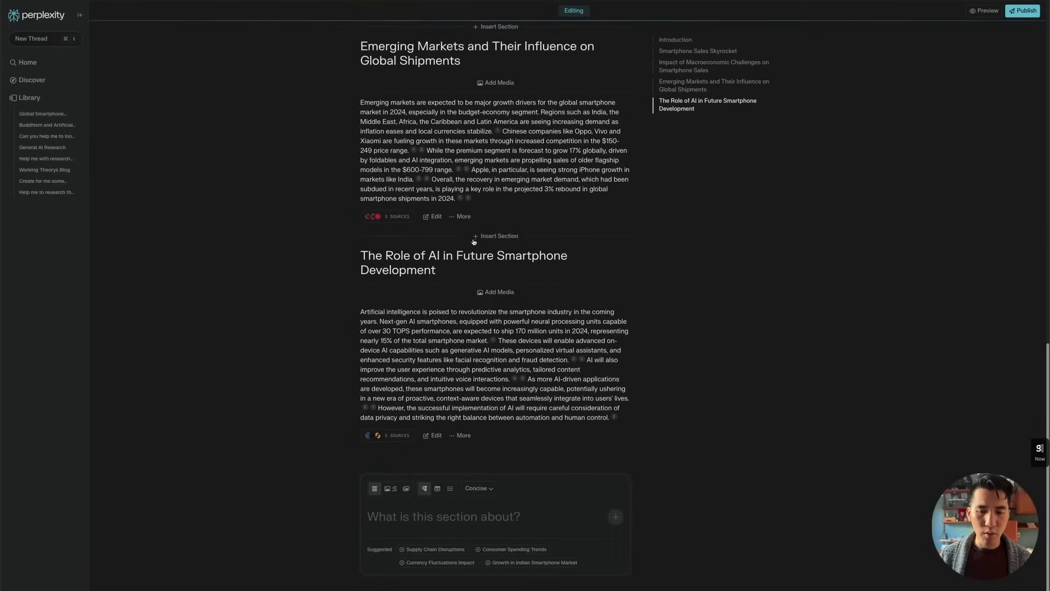
Step: Regenerate The Role of AI section as a detailed list instead of concise text
{"action": "left_click", "coordinate": [433, 435]}
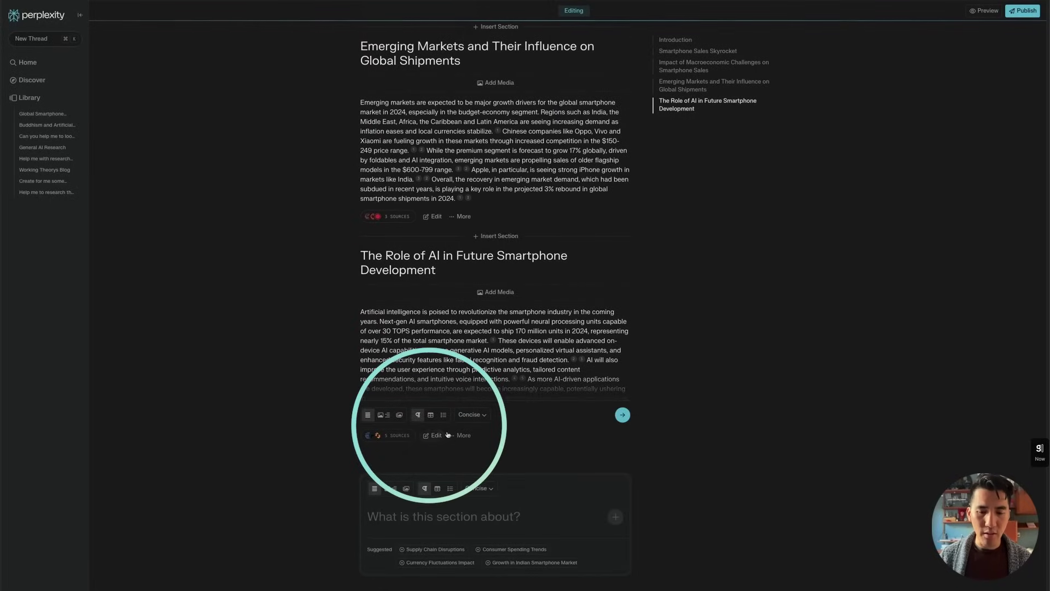
{"action": "left_click", "coordinate": [472, 414]}
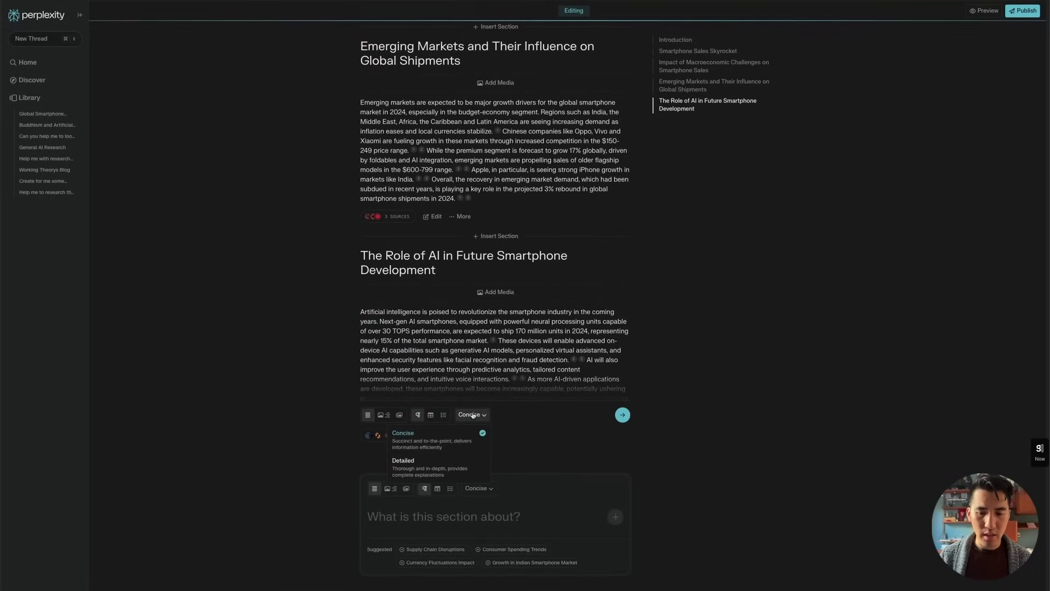
{"action": "left_click", "coordinate": [423, 469]}
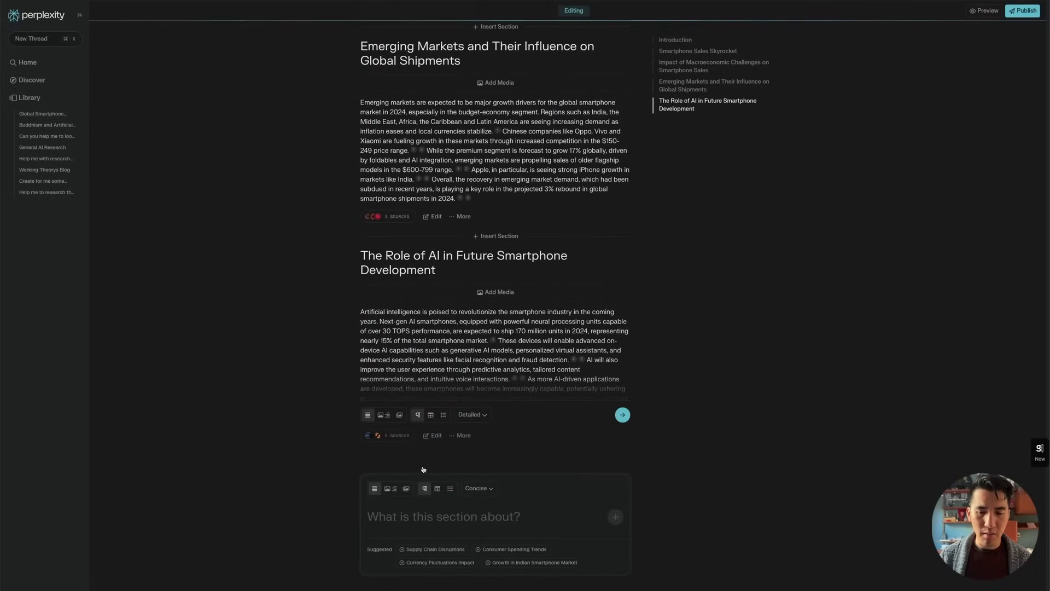
{"action": "left_click", "coordinate": [444, 415]}
{"action": "left_click", "coordinate": [623, 414]}
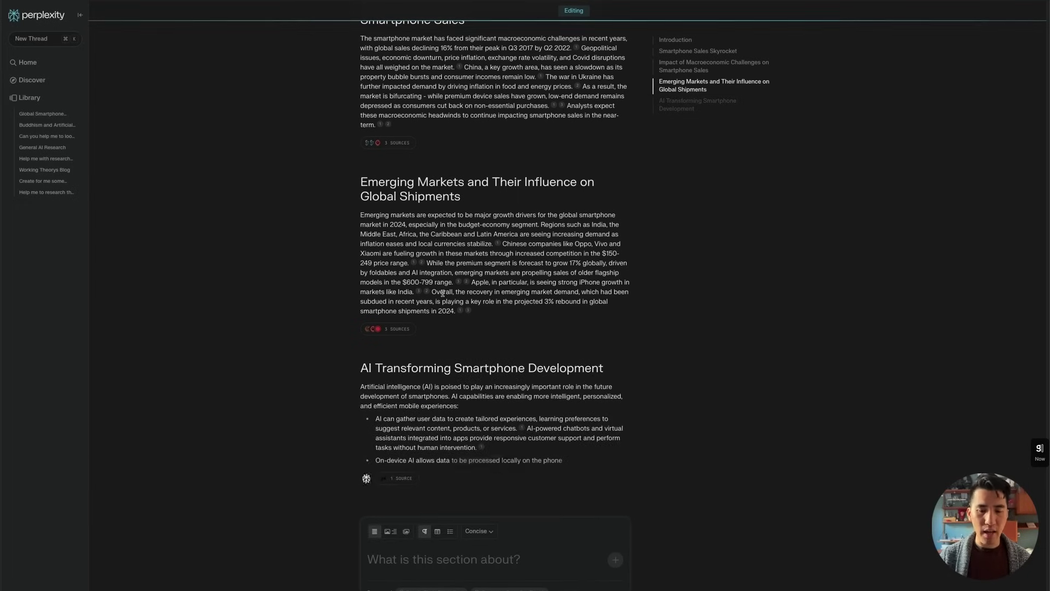
{"action": "scroll", "coordinate": [442, 293], "scroll_direction": "down", "scroll_amount": 3}
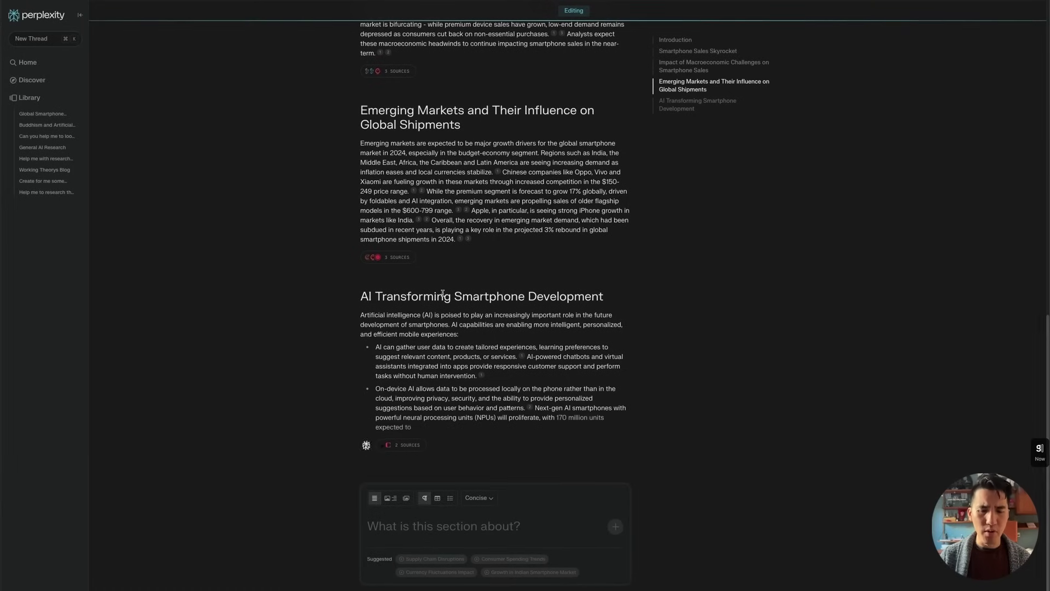
Step: Add a new section with the topic 'The future of smartphone development'
{"action": "left_click", "coordinate": [402, 516]}
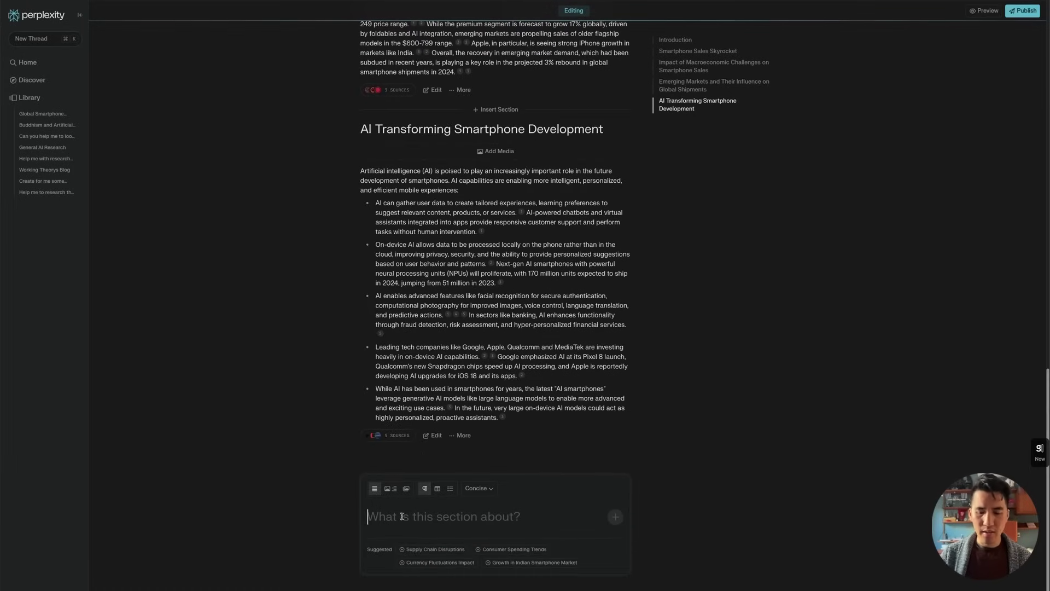
{"action": "type", "text": "The future of smar"}
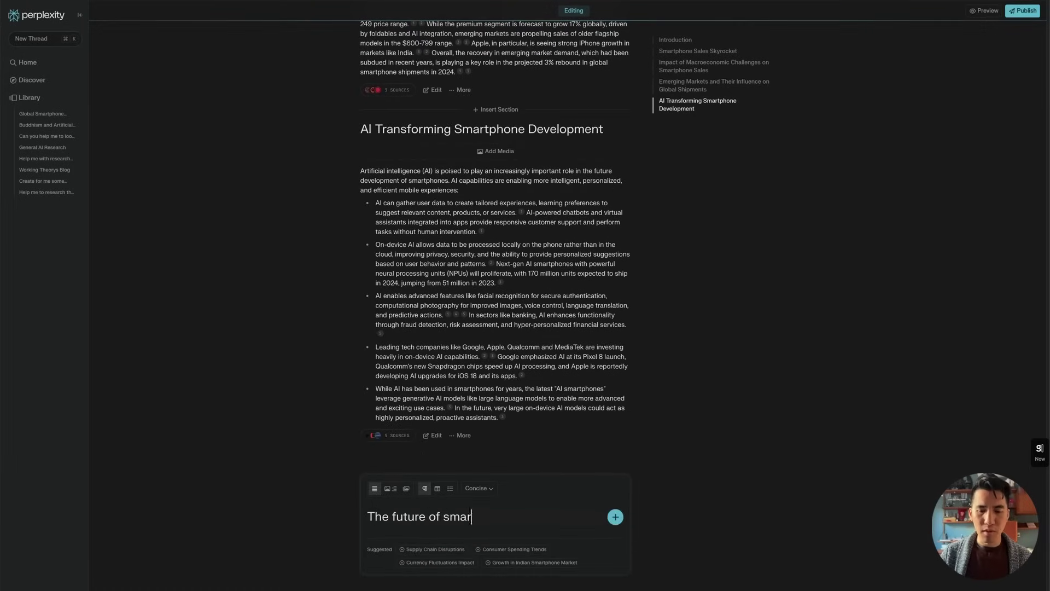
{"action": "type", "text": "tphone development"}
{"action": "left_click", "coordinate": [615, 516]}
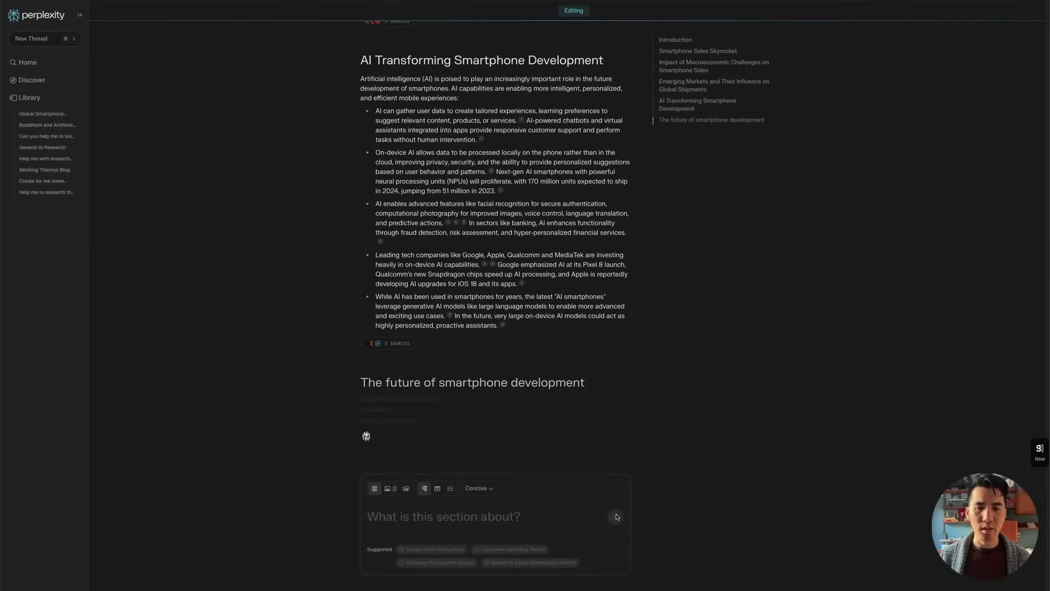
{"action": "scroll", "coordinate": [616, 516], "scroll_direction": "up", "scroll_amount": 20}
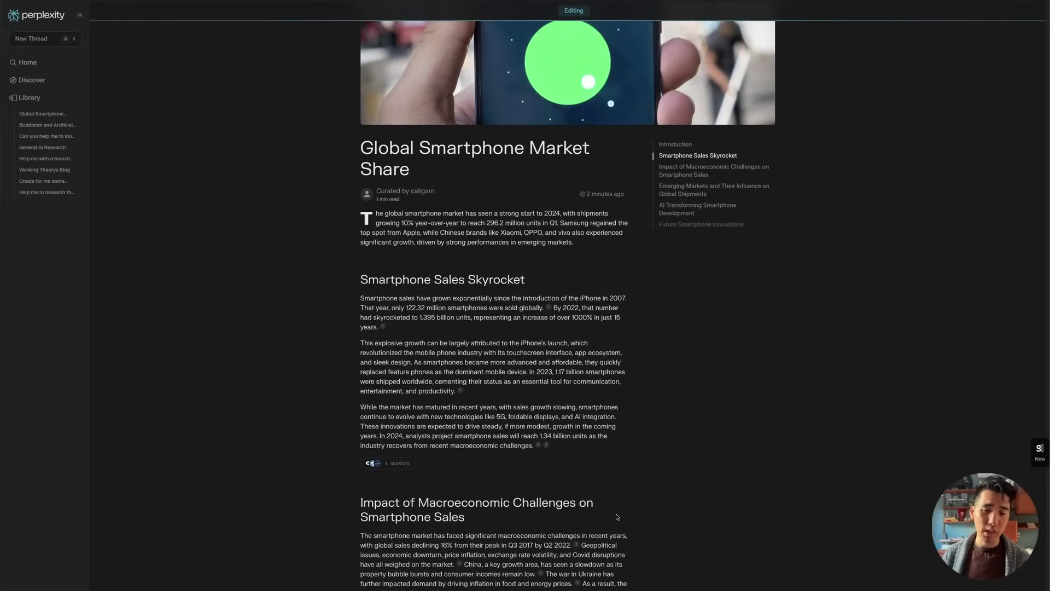
{"action": "scroll", "coordinate": [617, 516], "scroll_direction": "down", "scroll_amount": 5}
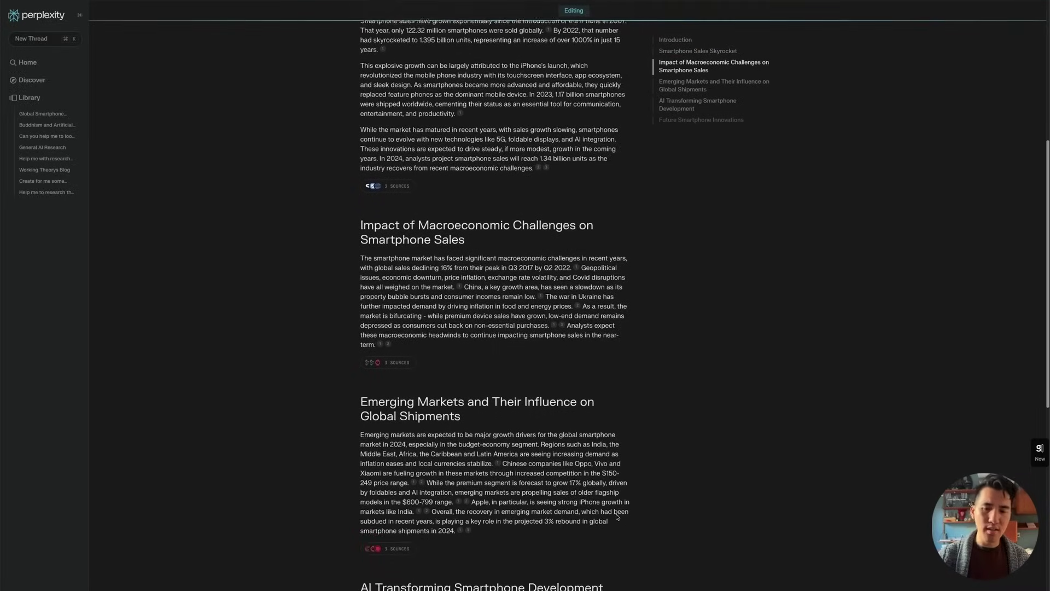
{"action": "scroll", "coordinate": [617, 516], "scroll_direction": "down", "scroll_amount": 12}
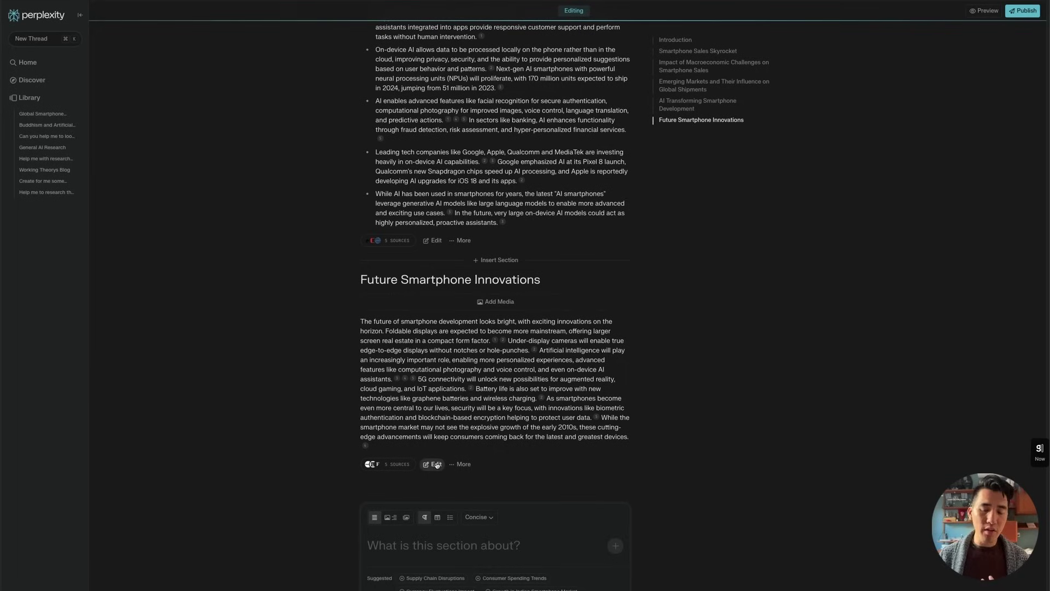
Step: Try image-and-text and media-only layouts on the Future Smartphone Innovations section, then exit editing
{"action": "left_click", "coordinate": [434, 464]}
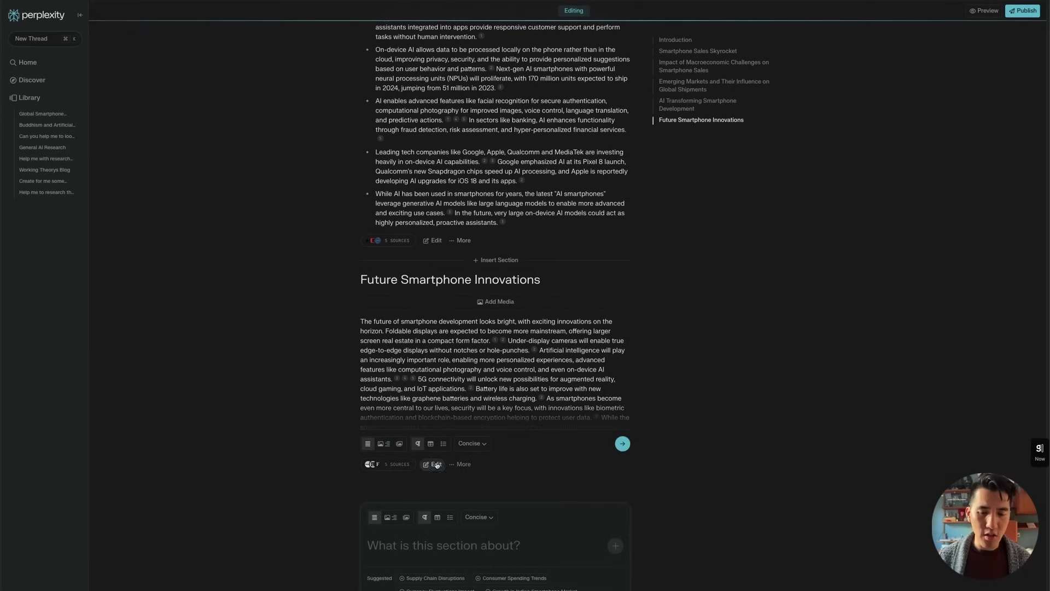
{"action": "left_click", "coordinate": [383, 444]}
{"action": "left_click", "coordinate": [400, 444]}
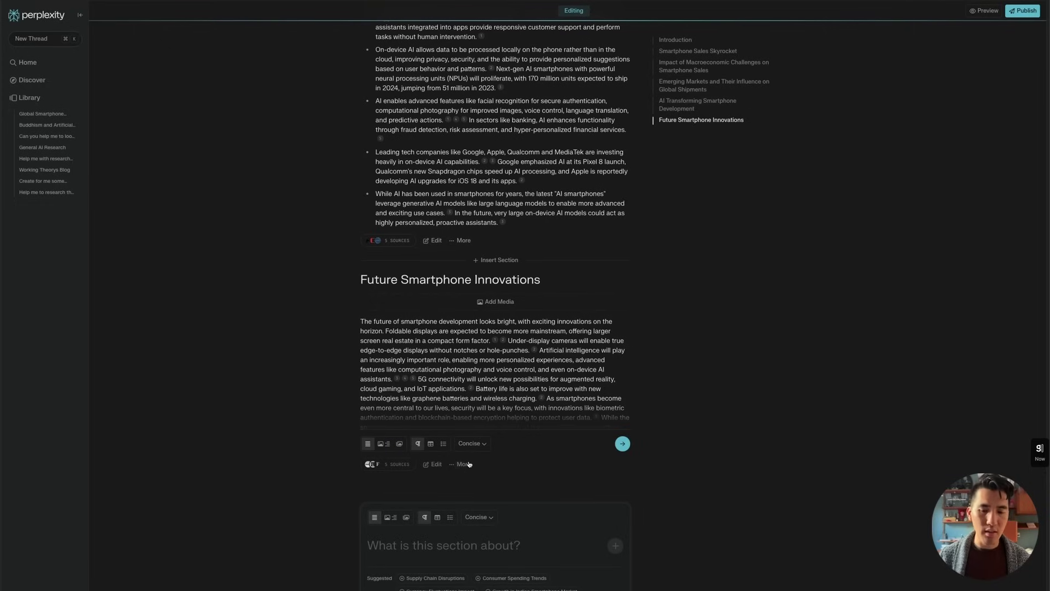
{"action": "left_click", "coordinate": [448, 408]}
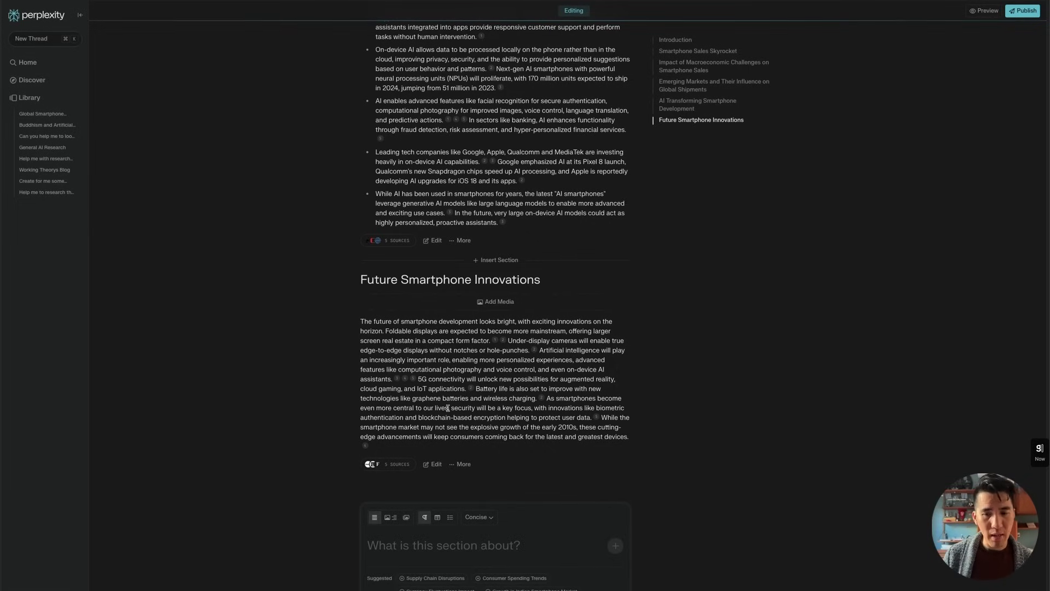
Step: Jump to the Future Smartphone Innovations section to review it on the Page
{"action": "scroll", "coordinate": [448, 408], "scroll_direction": "up", "scroll_amount": 8}
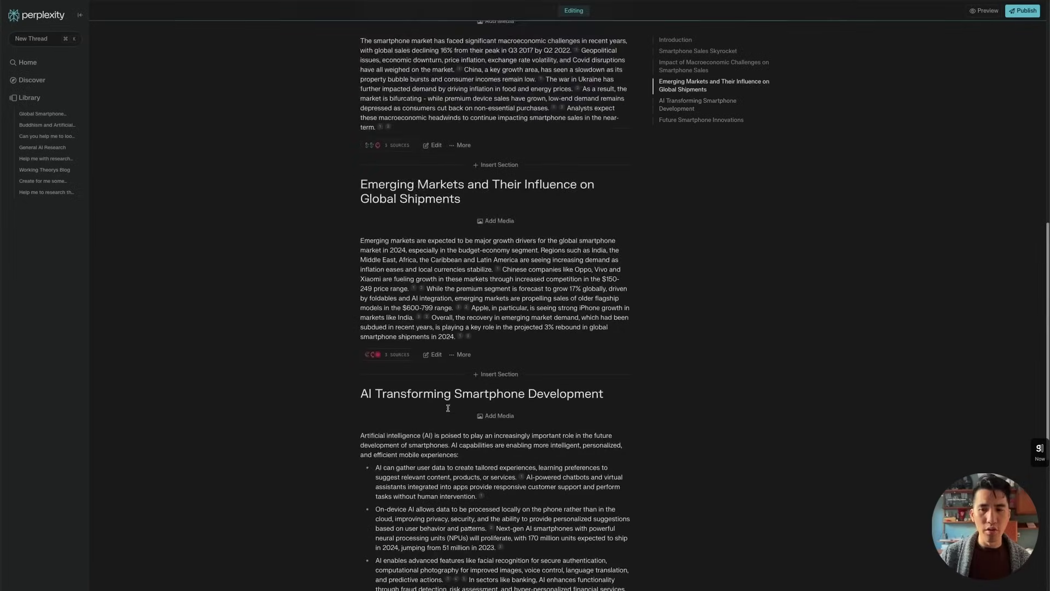
{"action": "scroll", "coordinate": [448, 407], "scroll_direction": "up", "scroll_amount": 9}
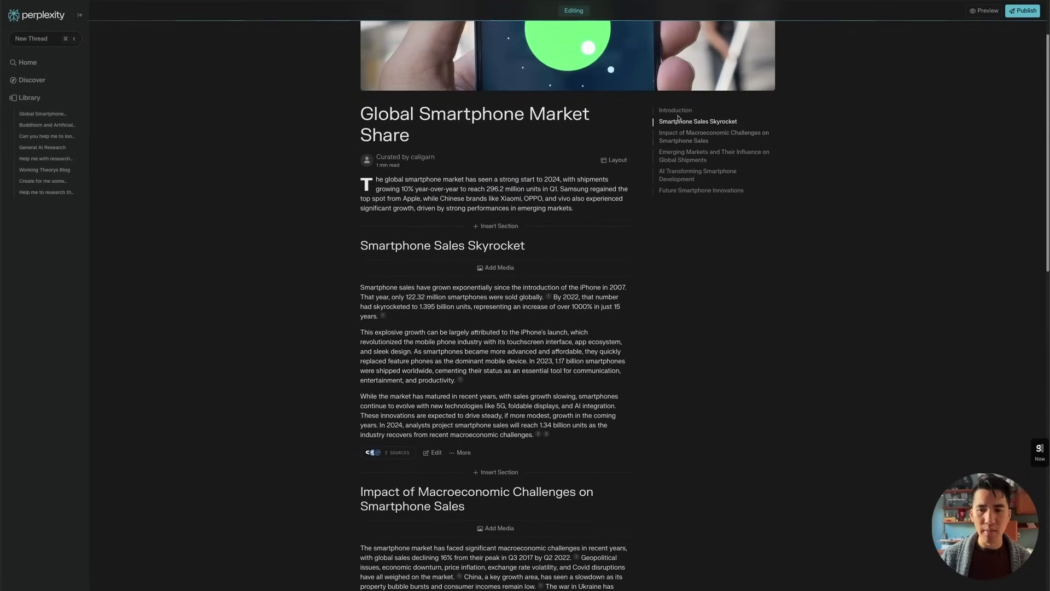
{"action": "left_click", "coordinate": [700, 189]}
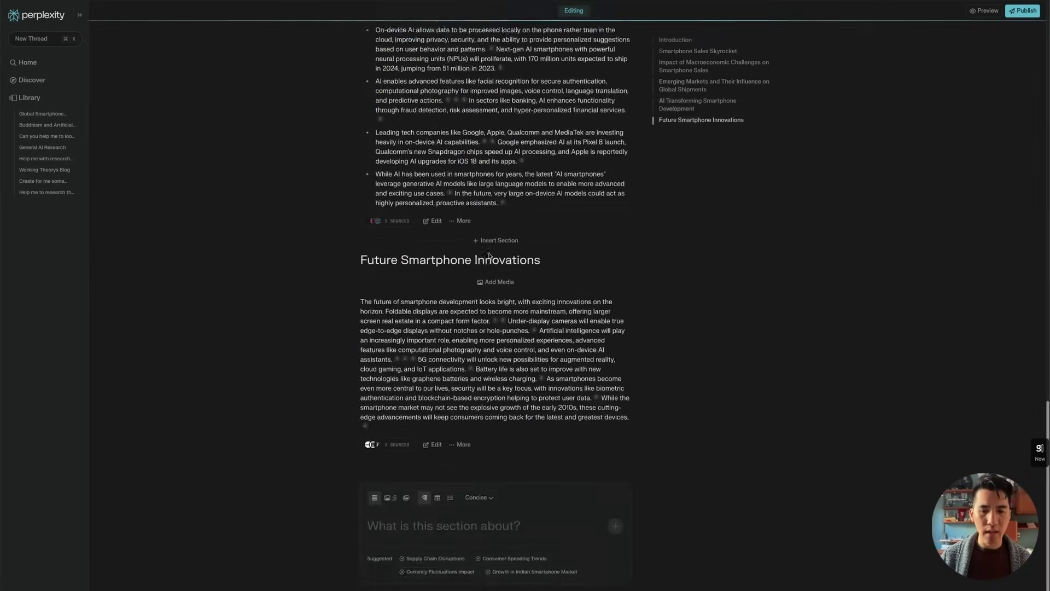
{"action": "scroll", "coordinate": [489, 254], "scroll_direction": "up", "scroll_amount": 20}
{"action": "scroll", "coordinate": [392, 198], "scroll_direction": "down", "scroll_amount": 7}
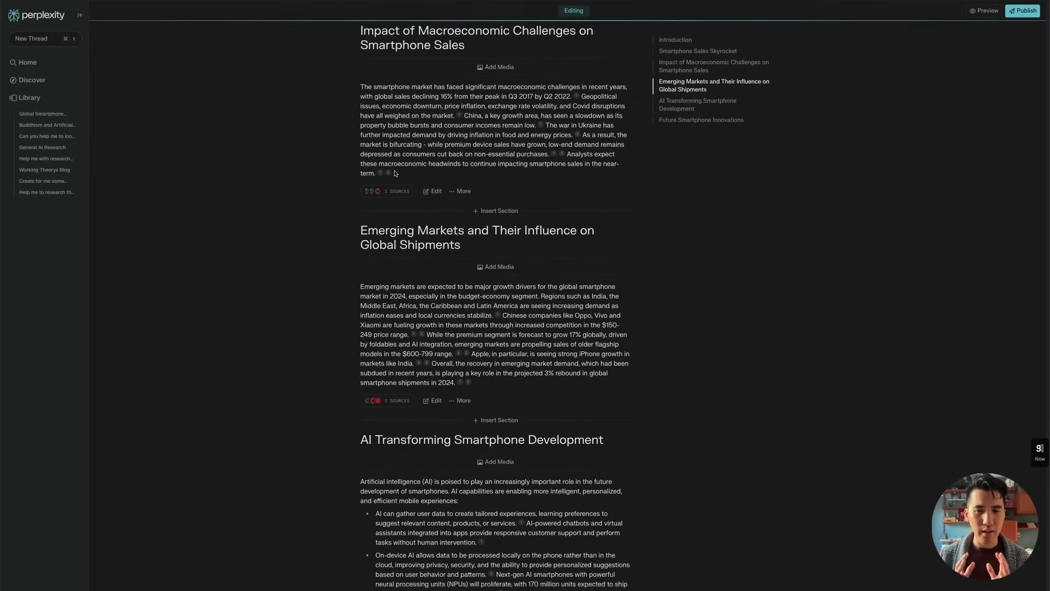
Step: Publish the Global Smartphone Market Share Page, copying its link, and open an incognito window
{"action": "left_click", "coordinate": [1017, 14]}
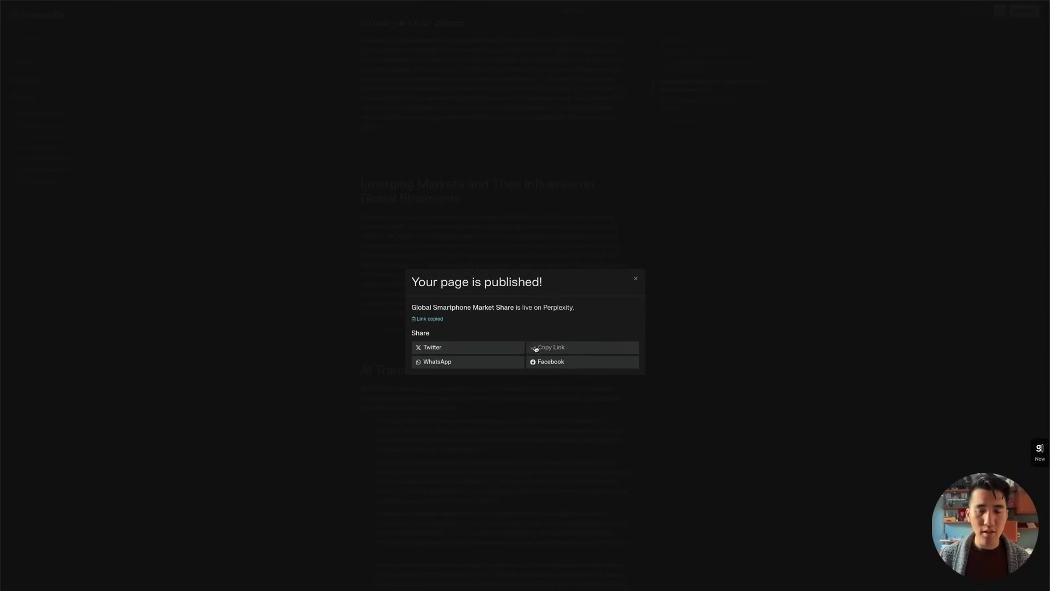
{"action": "key", "text": "super+shift+n"}
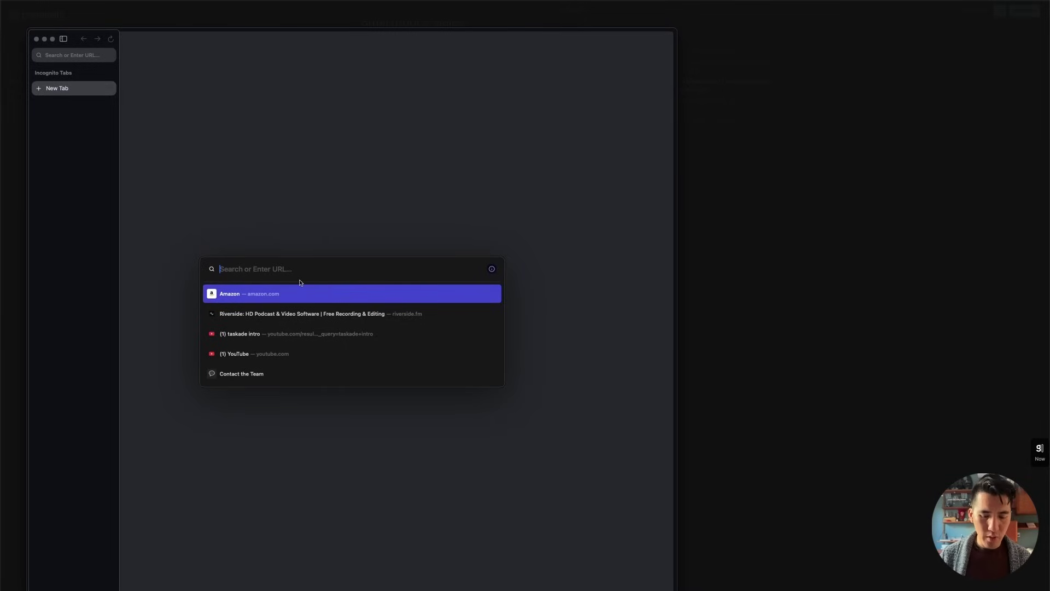
Step: Load the copied Page link in the incognito tab and scroll through it signed out
{"action": "type", "text": "https://www.perplexity.ai/page/Global-Smartphone-Market-M7SHR28STsuREv6MfQ7MIw"}
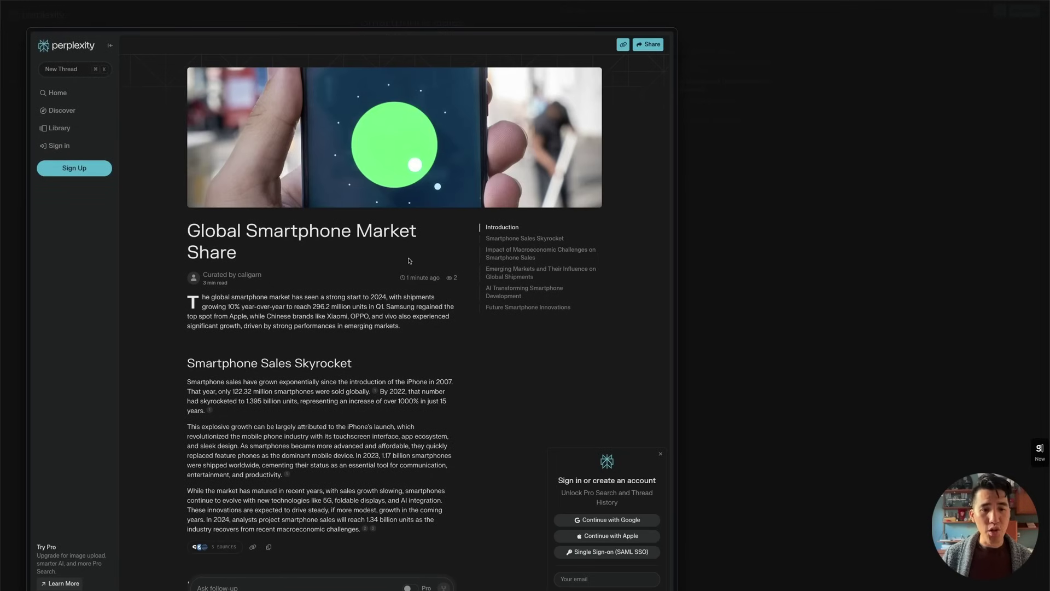
{"action": "scroll", "coordinate": [410, 261], "scroll_direction": "down", "scroll_amount": 10}
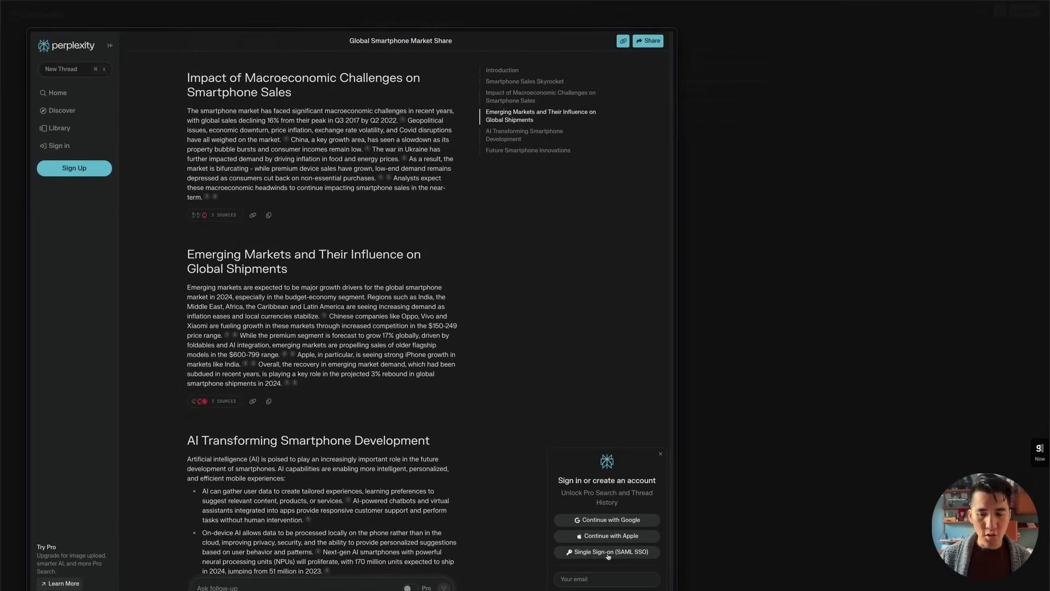
{"action": "scroll", "coordinate": [394, 416], "scroll_direction": "down", "scroll_amount": 9}
{"action": "scroll", "coordinate": [393, 415], "scroll_direction": "up", "scroll_amount": 10}
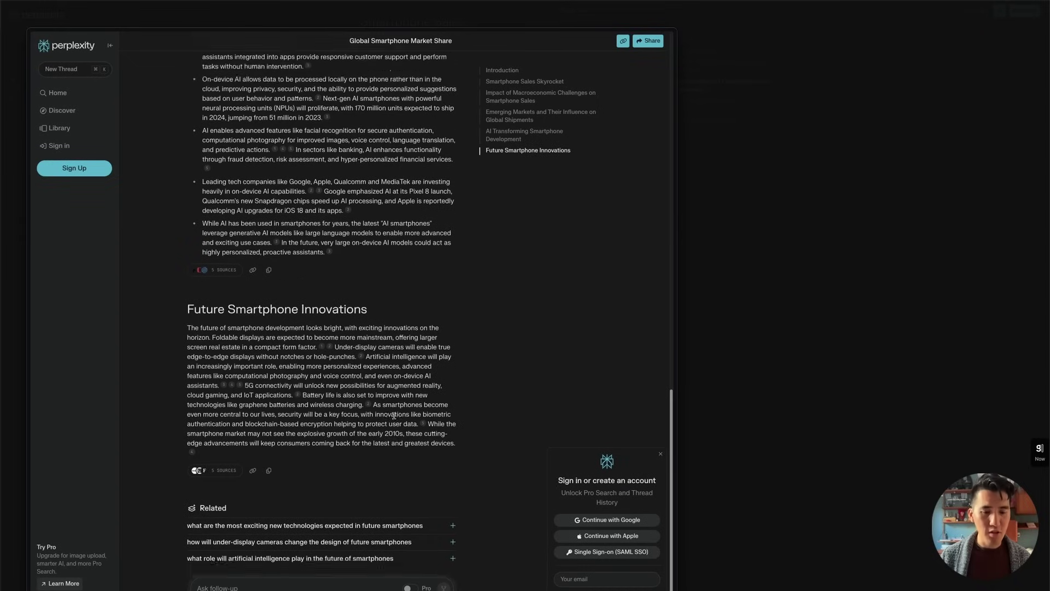
{"action": "scroll", "coordinate": [394, 415], "scroll_direction": "up", "scroll_amount": 8}
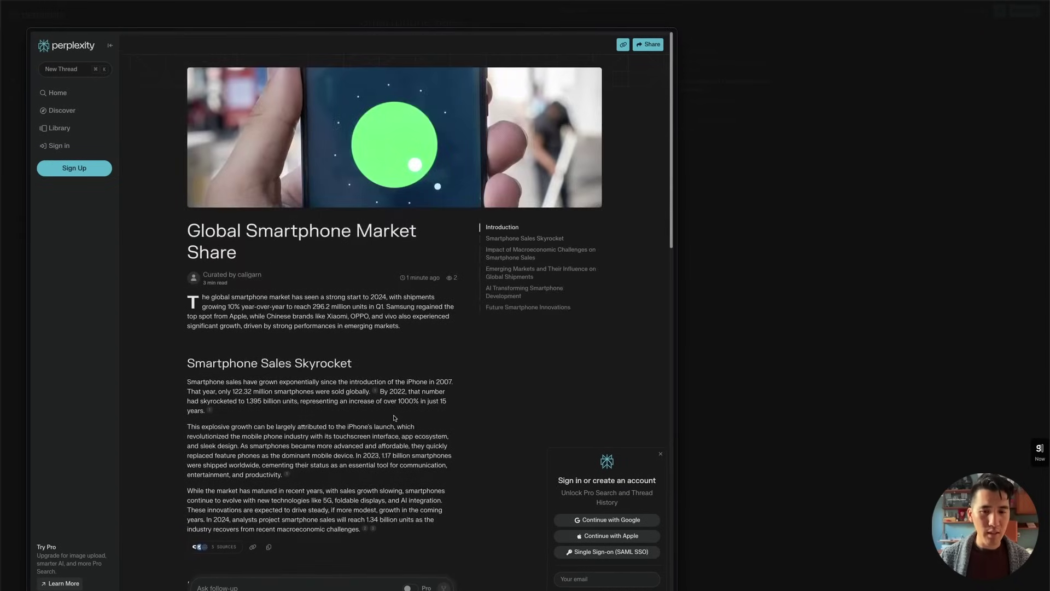
{"action": "scroll", "coordinate": [394, 415], "scroll_direction": "down", "scroll_amount": 4}
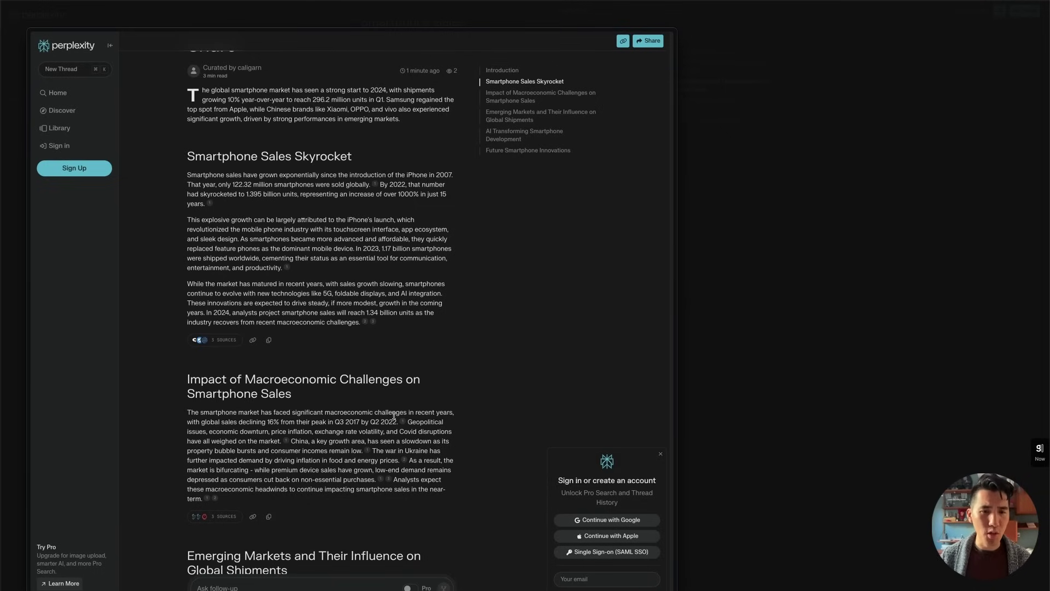
{"action": "scroll", "coordinate": [394, 416], "scroll_direction": "up", "scroll_amount": 5}
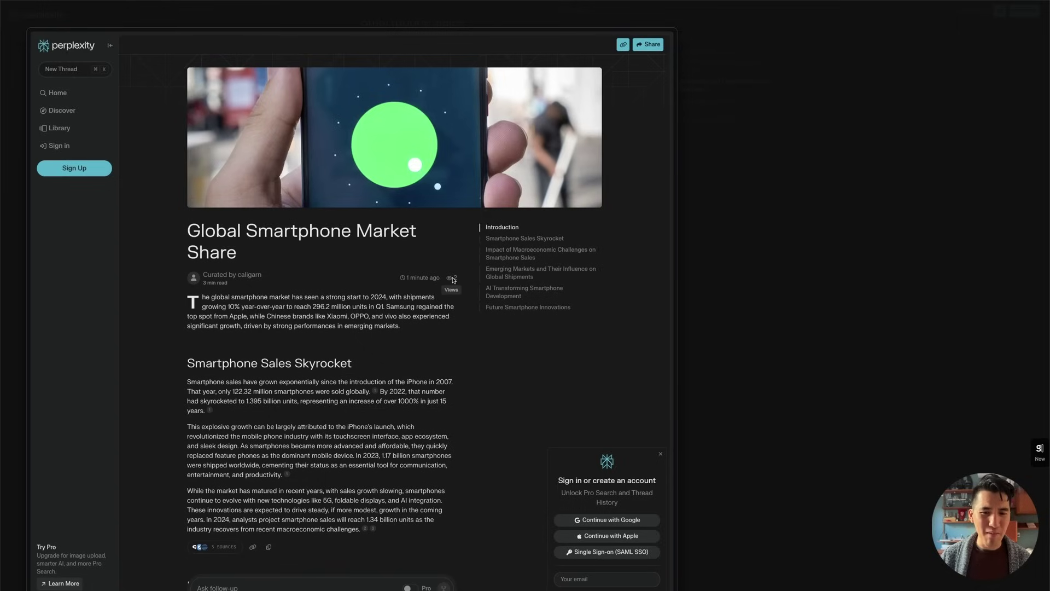